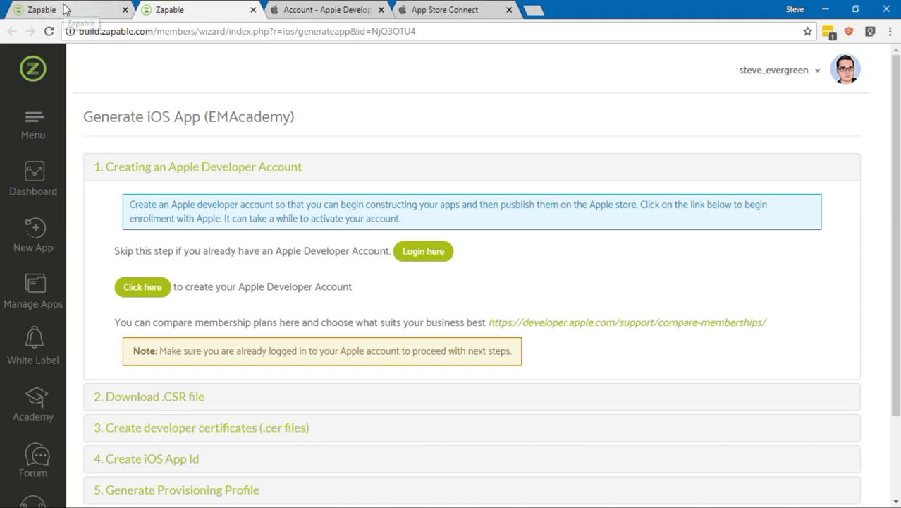
Step: Open the iOS certificate upload page for the EMAcademy V 1.0 app from the managed apps list, and close the duplicate page
left_click(86, 14)
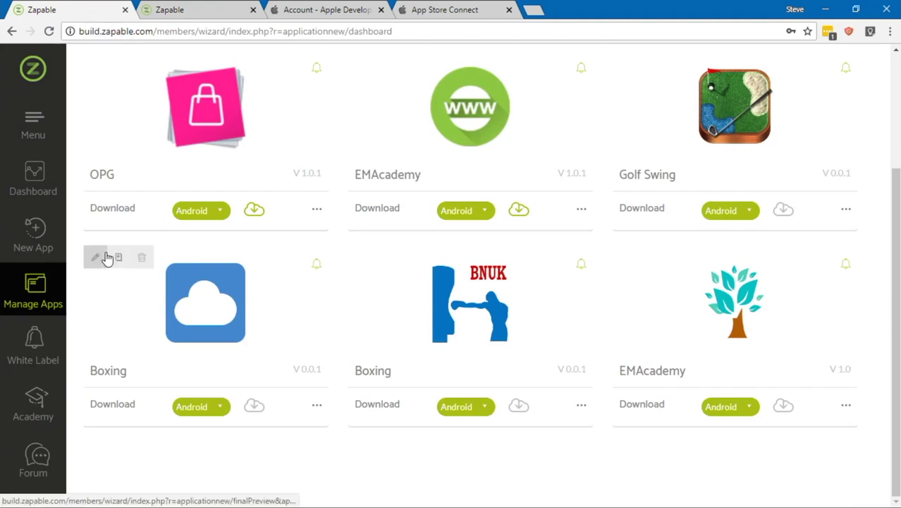
scroll(108, 256, "up", 1)
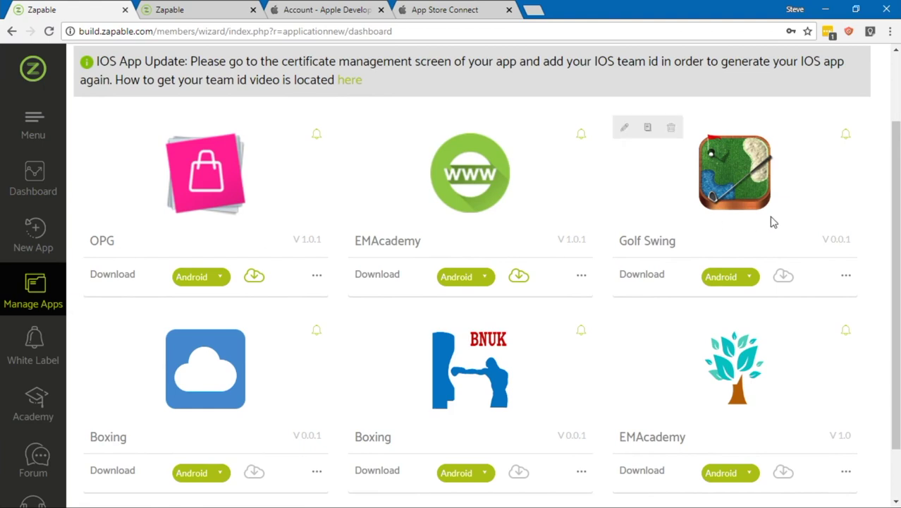
scroll(825, 245, "down", 1)
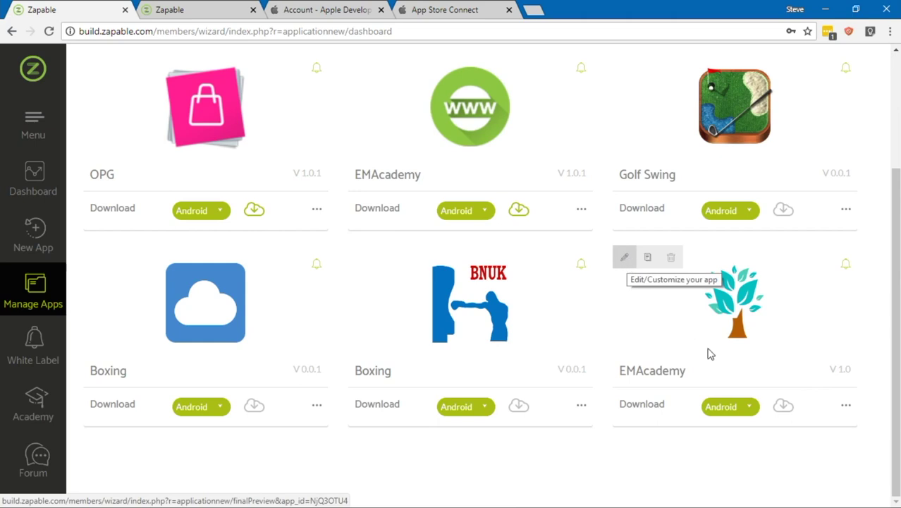
left_click(846, 409)
scroll(848, 414, "down", 1)
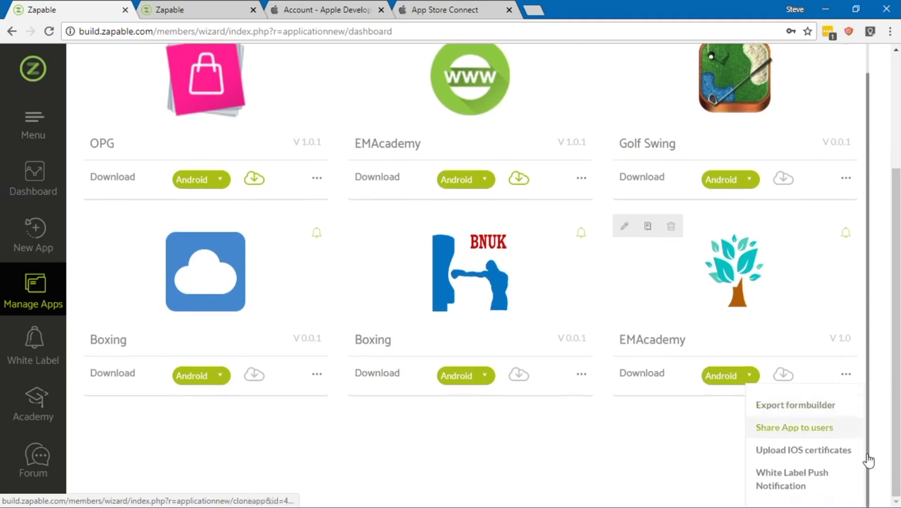
left_click(813, 457)
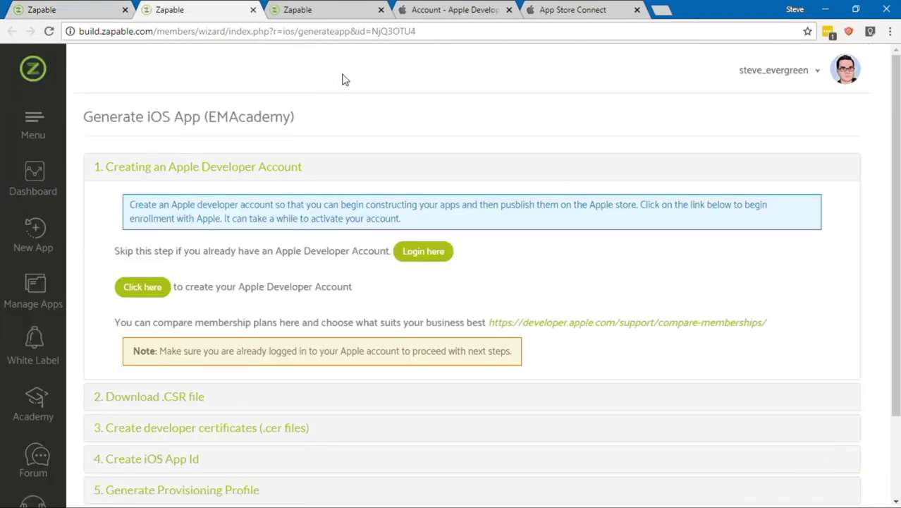
left_click(381, 10)
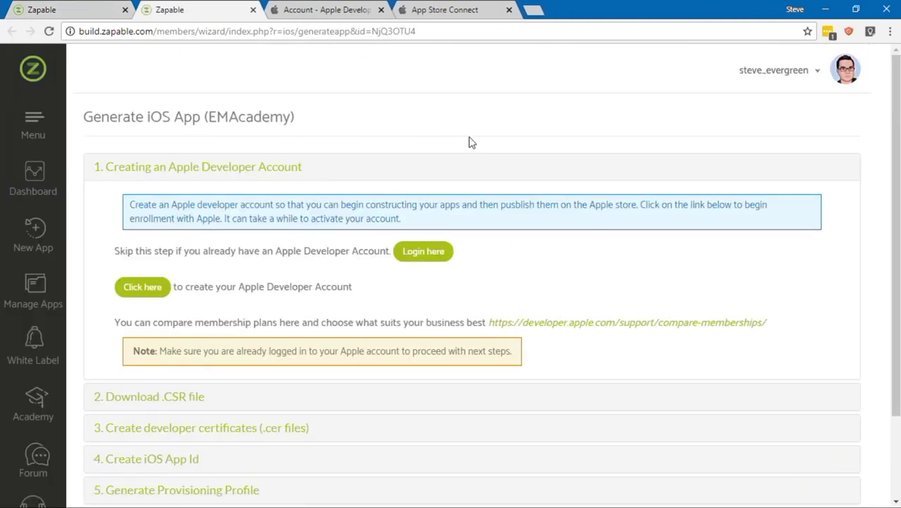
Step: Look over the iOS generation wizard's sections and the Apple Developer account overview, and return to the Zapable wizard
scroll(471, 141, "down", 2)
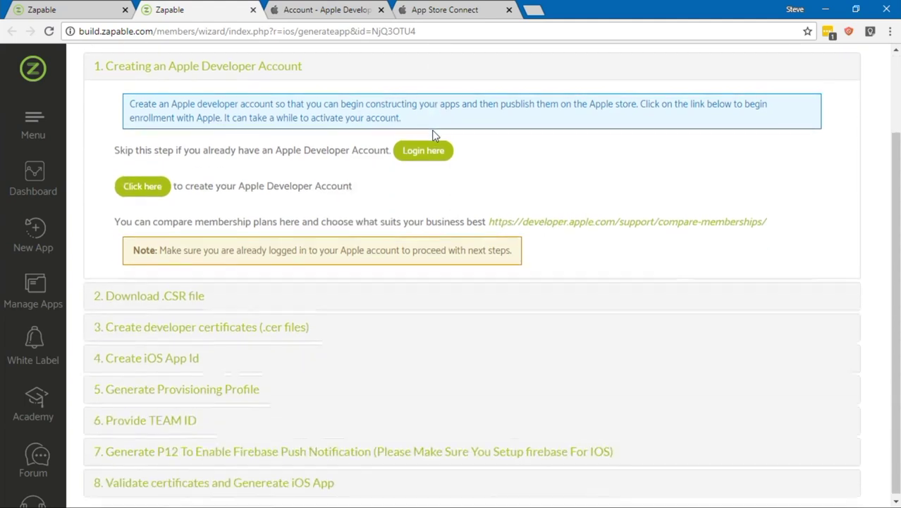
scroll(435, 136, "up", 2)
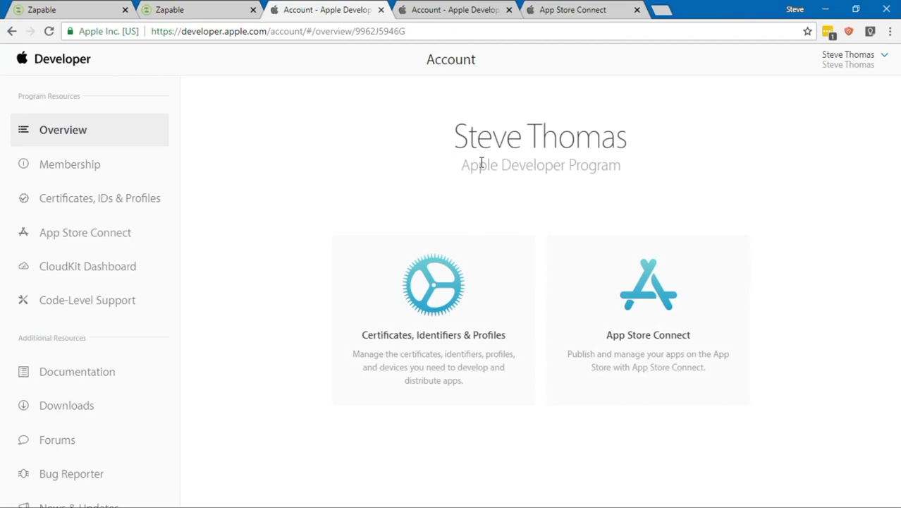
left_click(209, 10)
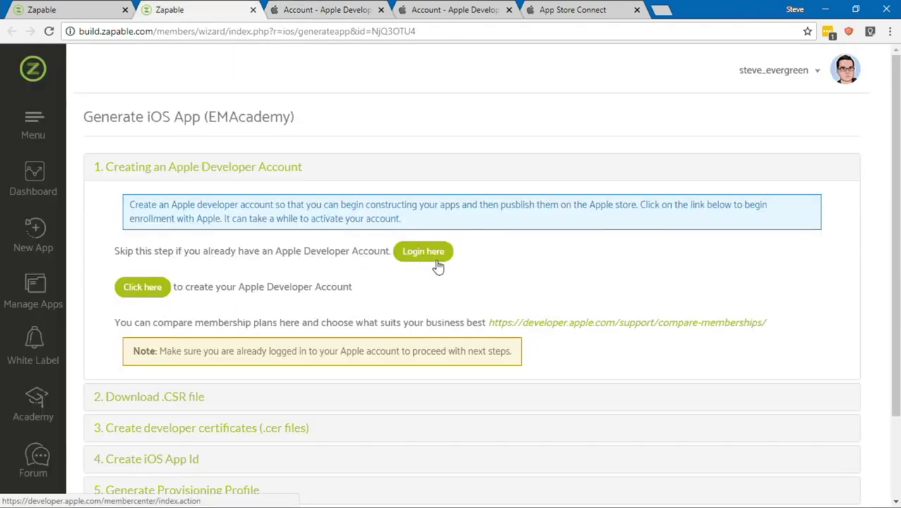
Step: Download the .CSR file from section 2 of the wizard and show the downloaded file in its folder
scroll(427, 226, "down", 2)
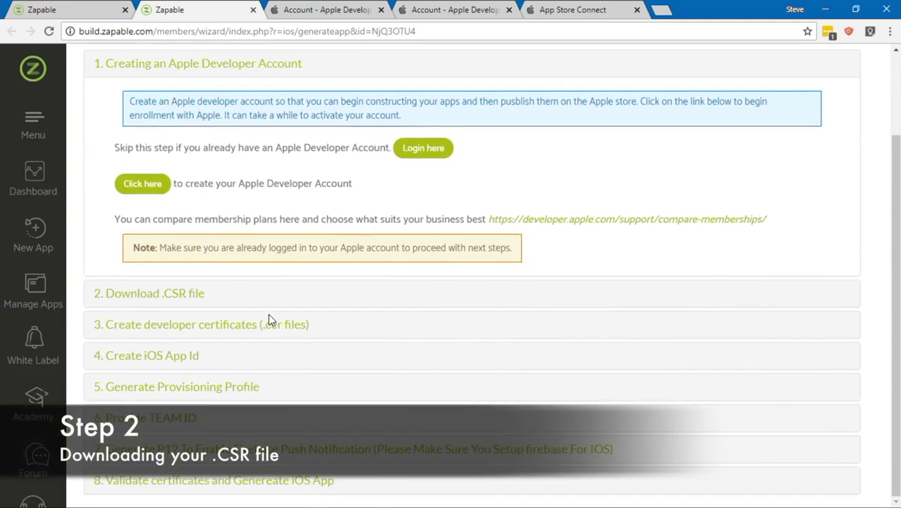
left_click(139, 302)
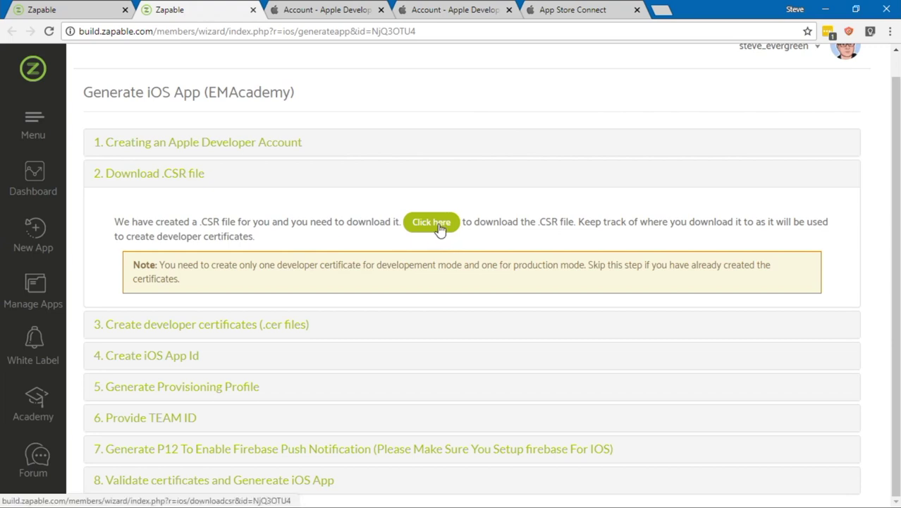
left_click(438, 224)
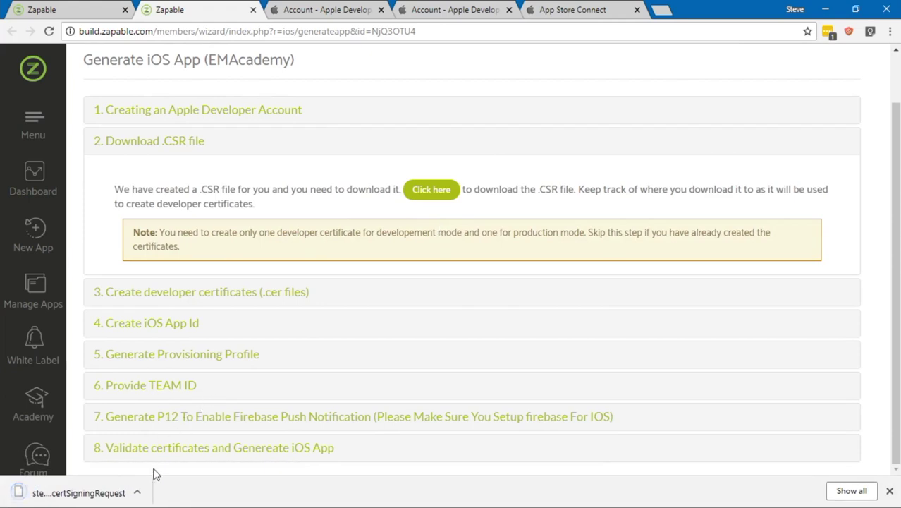
left_click(138, 492)
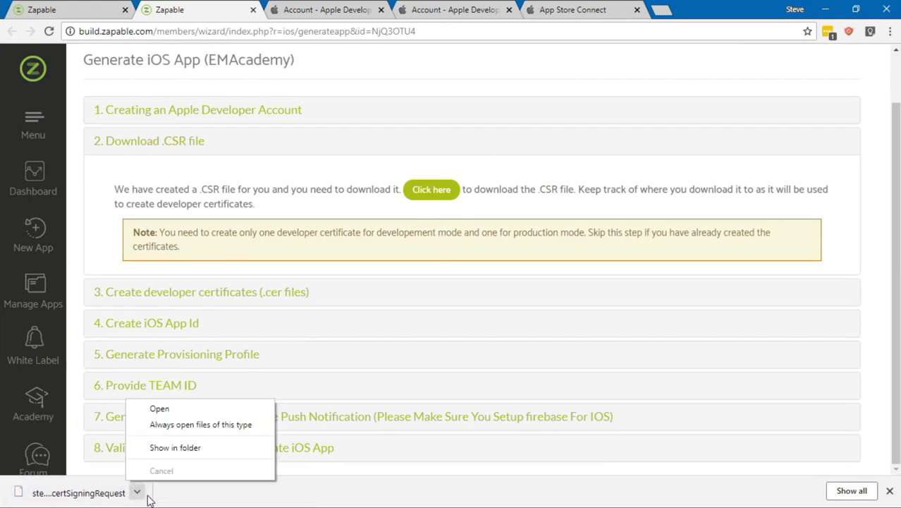
left_click(196, 449)
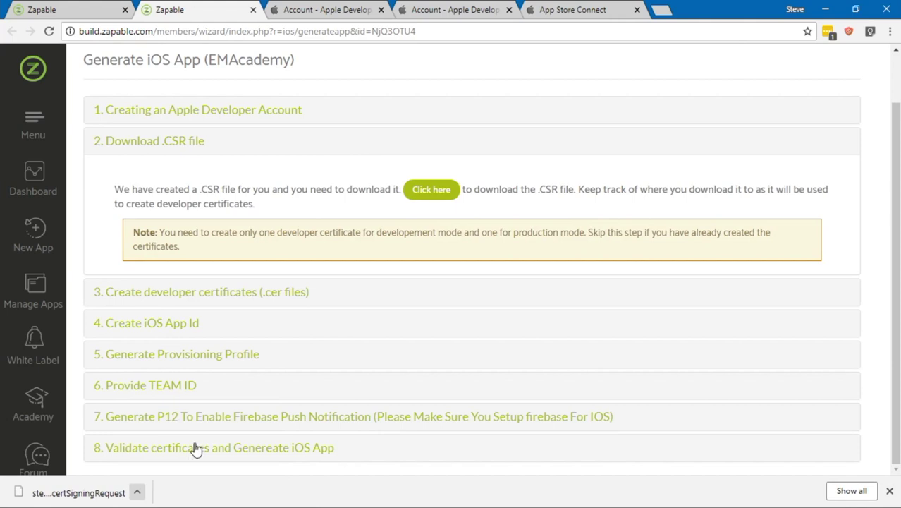
left_click_drag(377, 69, 900, 72)
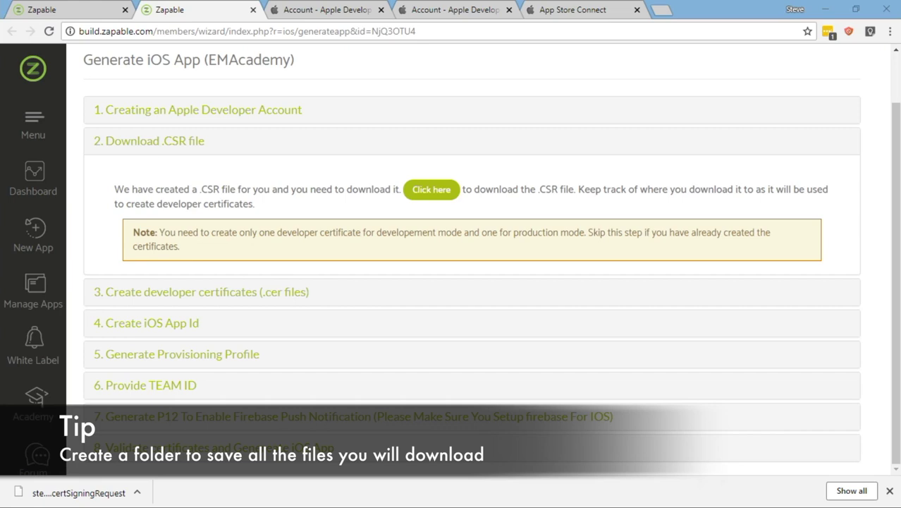
Step: Paste the downloaded certSigningRequest file into the Zapable folder inside Zapable App, and move the file window out of the way
left_click_drag(896, 10, 556, 67)
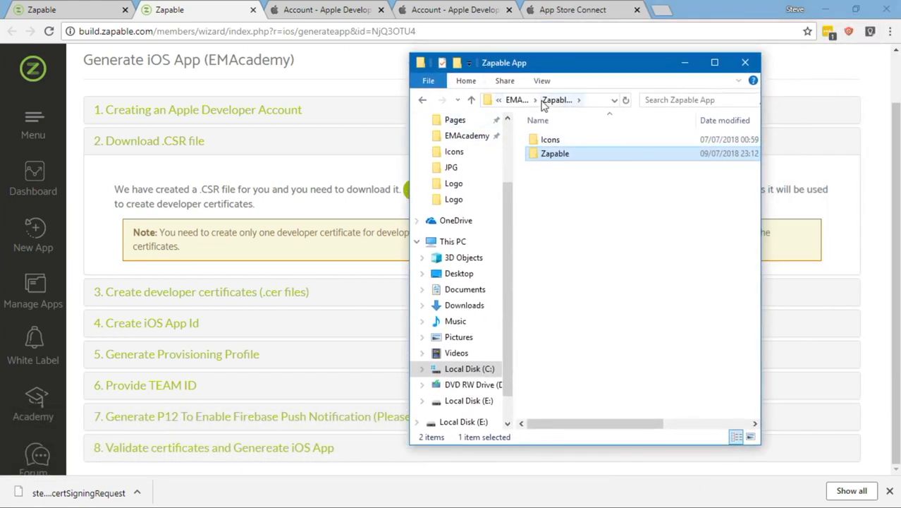
double_click(543, 159)
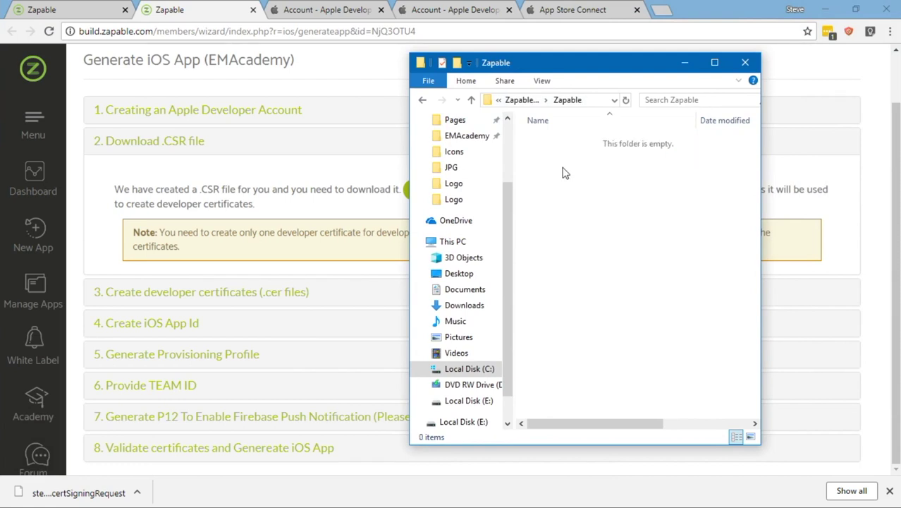
right_click(563, 170)
left_click(625, 279)
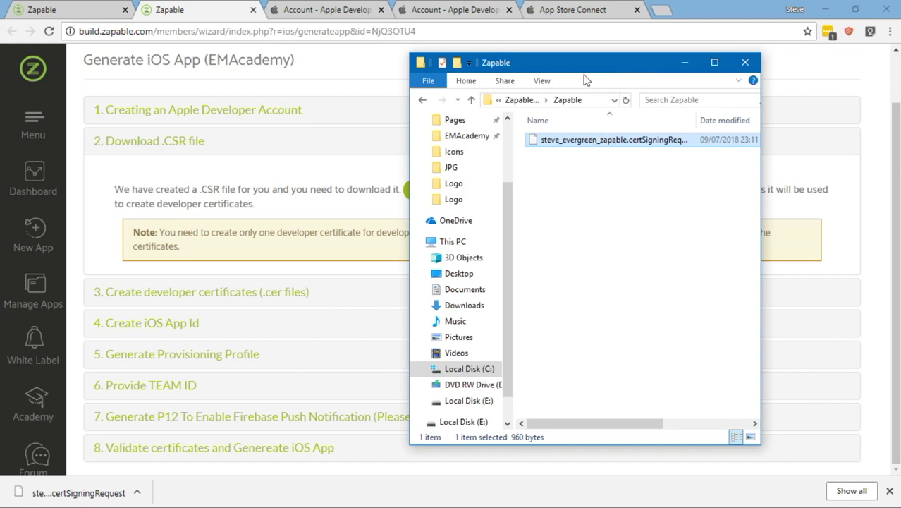
left_click_drag(587, 64, 900, 63)
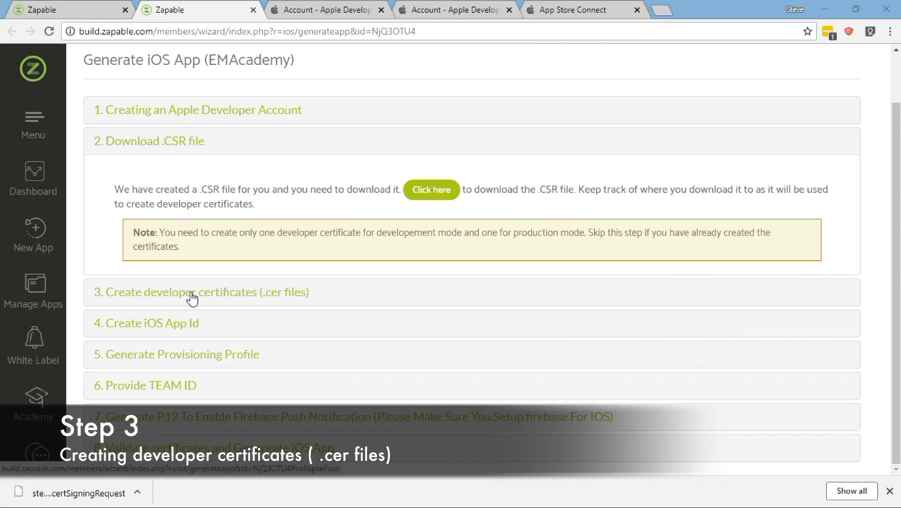
Step: Follow the link in the wizard's developer certificates section to Apple's iOS Certificates page and start adding a certificate
left_click(192, 297)
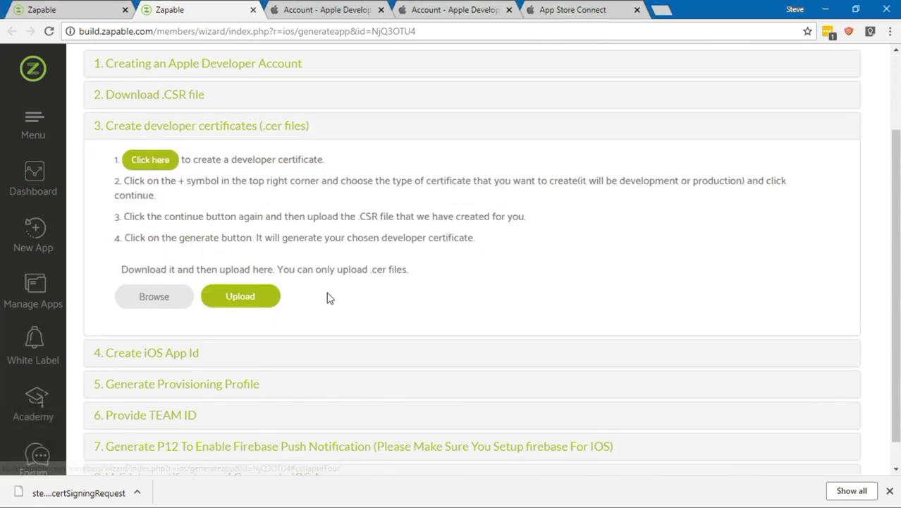
left_click(151, 164)
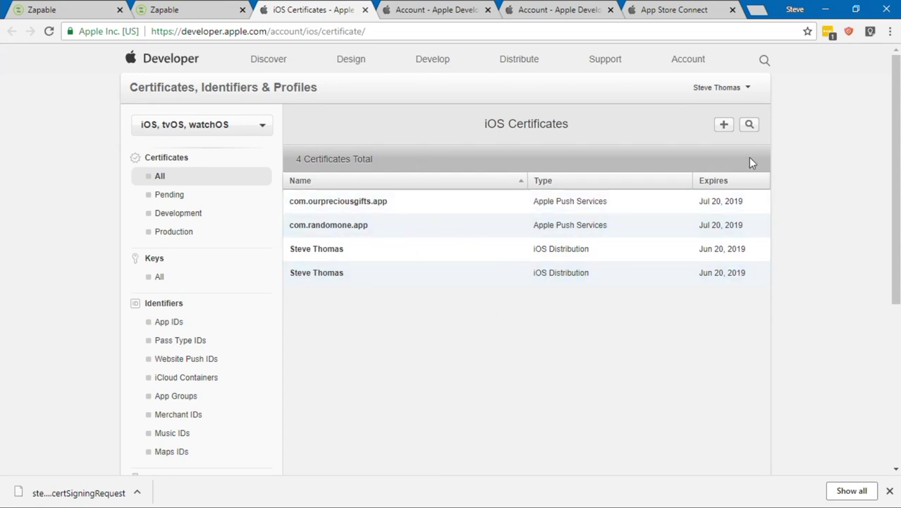
left_click(724, 125)
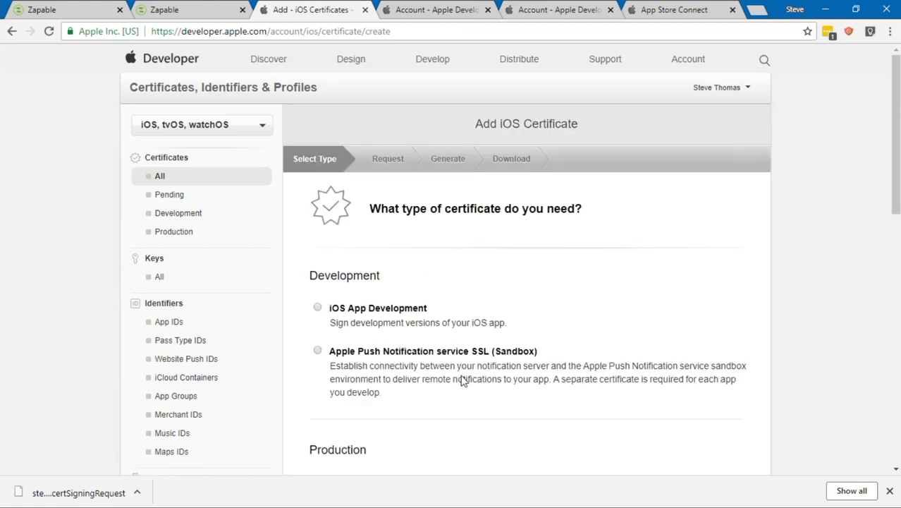
Step: Choose the App Store and Ad Hoc production certificate as the type for the new iOS certificate
scroll(455, 224, "down", 3)
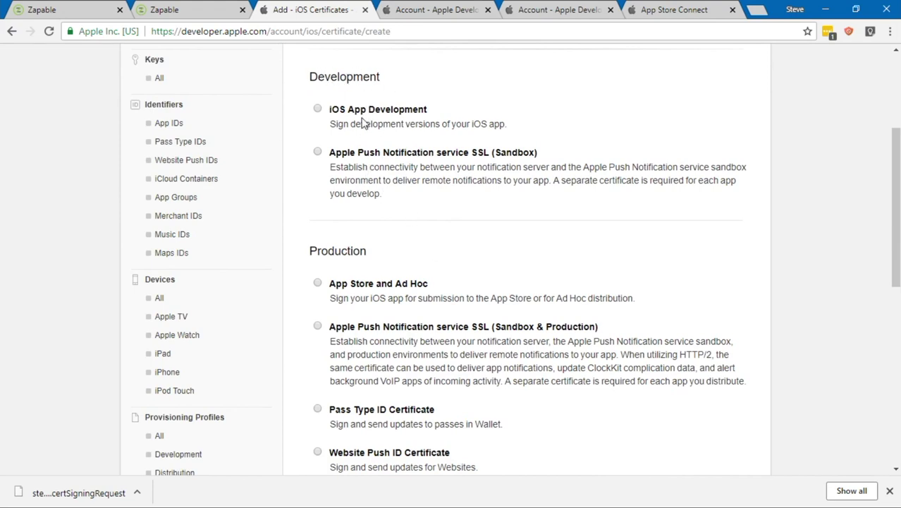
scroll(357, 118, "down", 3)
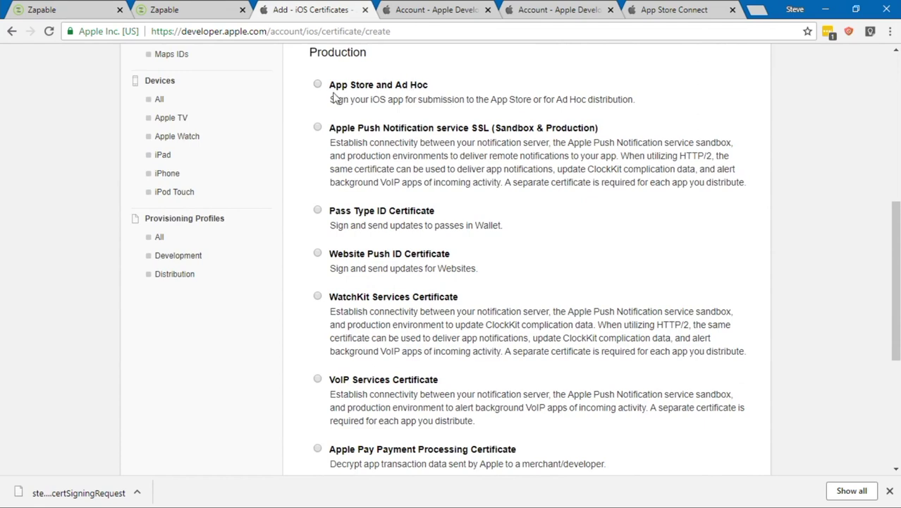
scroll(344, 98, "down", 2)
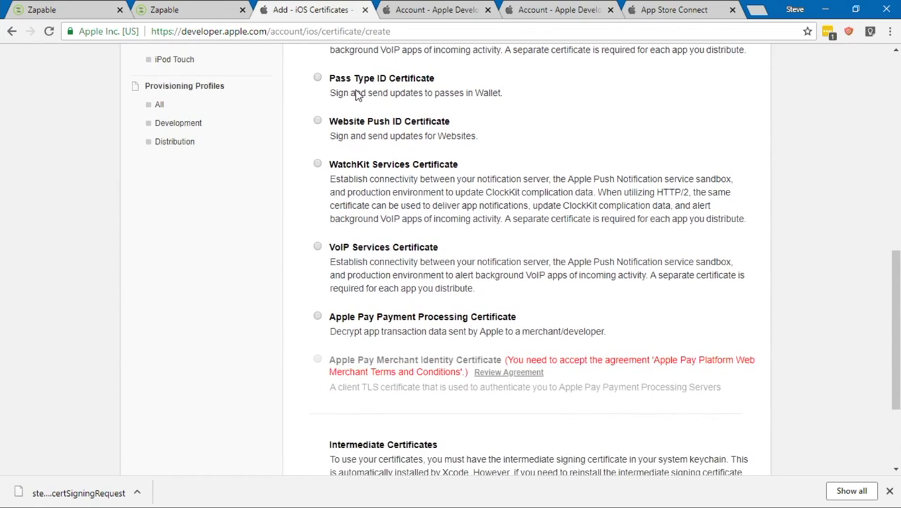
scroll(361, 96, "up", 2)
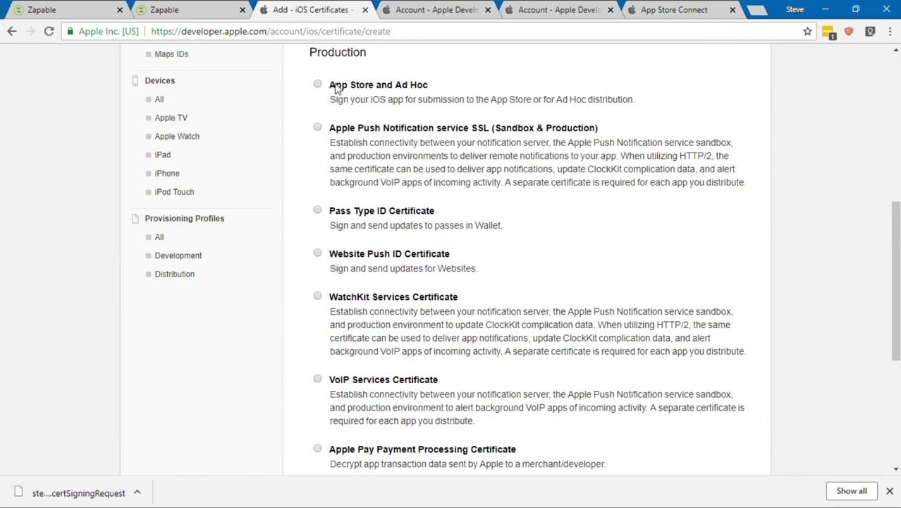
left_click(317, 84)
Step: Check the developer certificate instructions in section 3 of the Zapable wizard, and return to the Apple certificate form
left_click(201, 11)
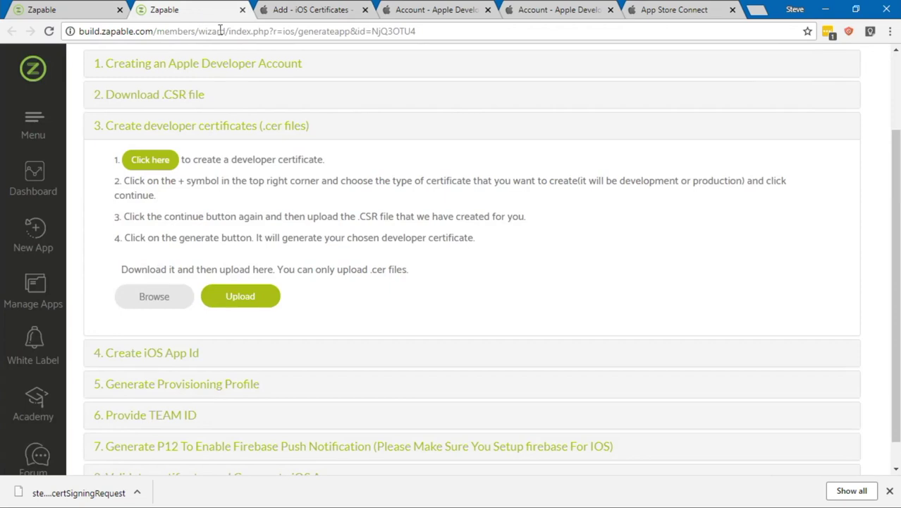
scroll(246, 88, "down", 1)
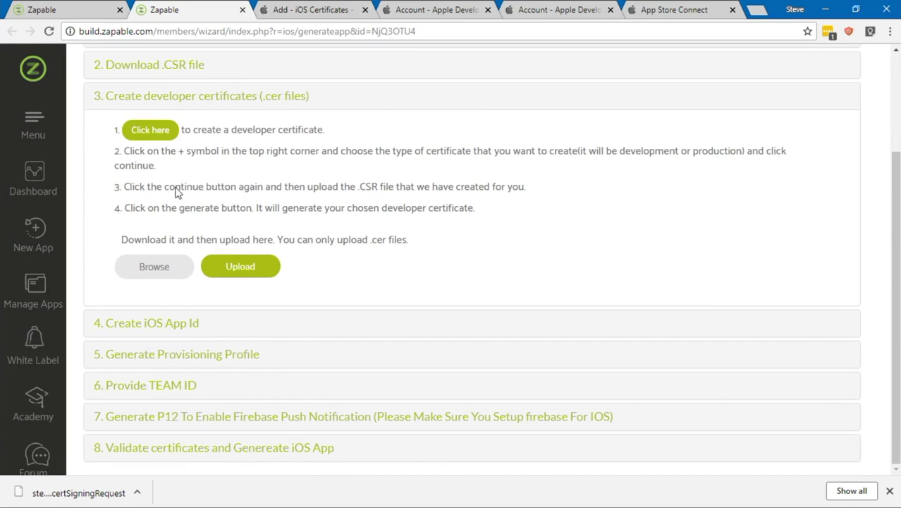
left_click(284, 13)
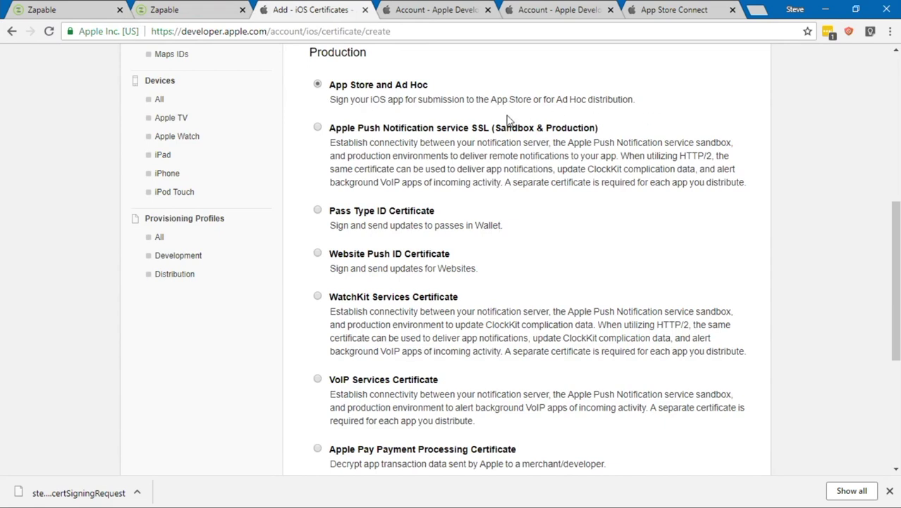
Step: Confirm the certificate type and continue past the certificate signing request instructions to the CSR file upload stage
scroll(506, 118, "down", 5)
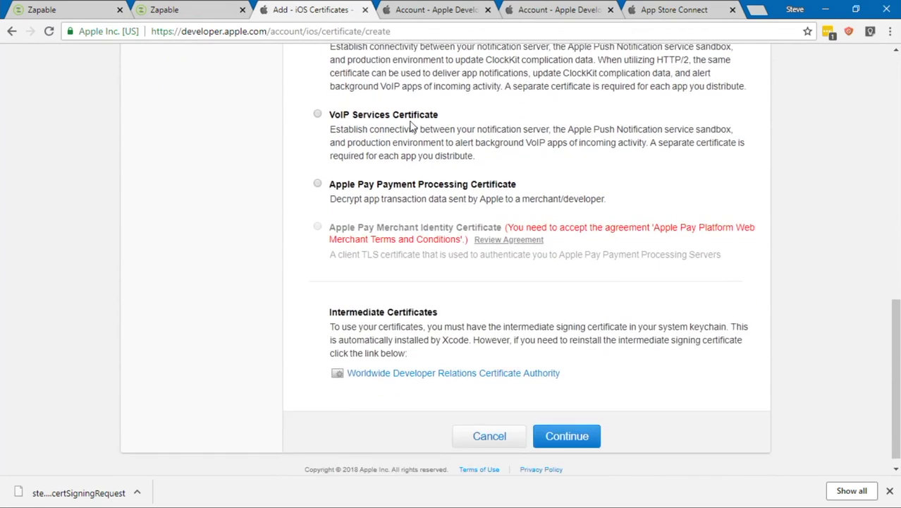
scroll(412, 125, "down", 1)
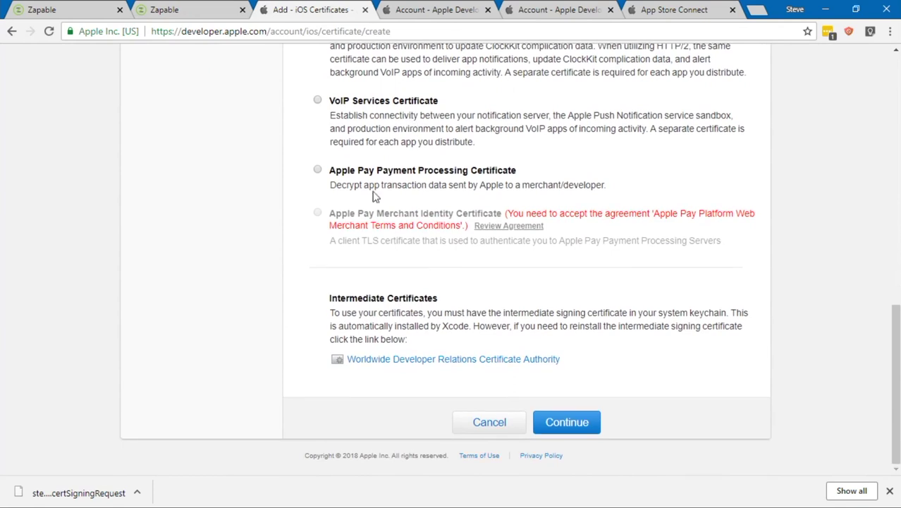
left_click(578, 425)
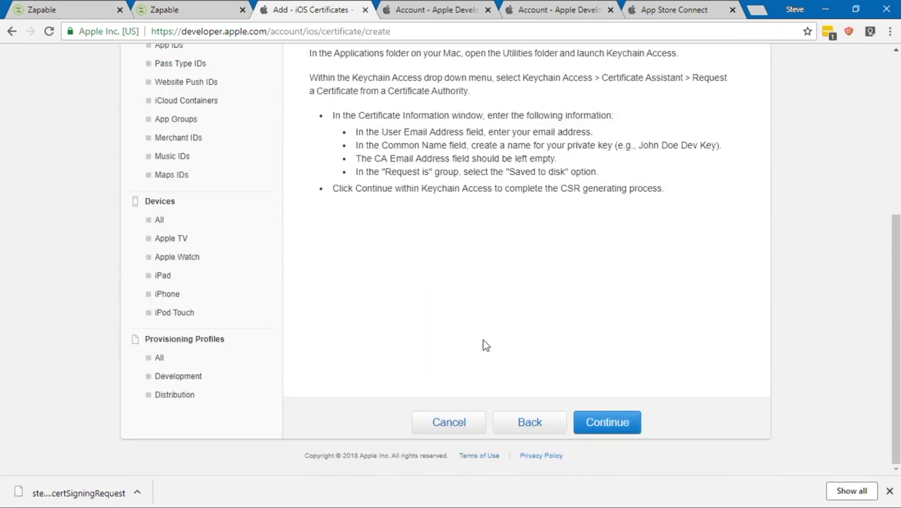
scroll(482, 345, "up", 3)
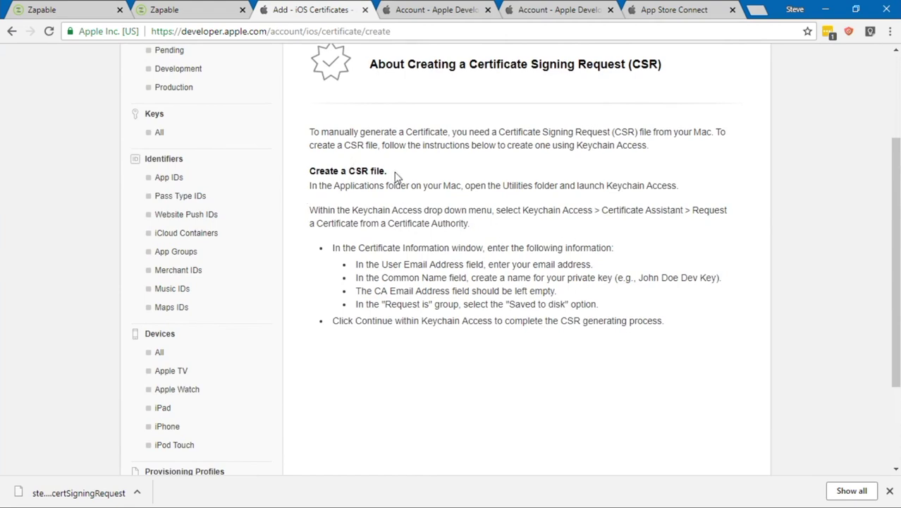
scroll(414, 282, "down", 3)
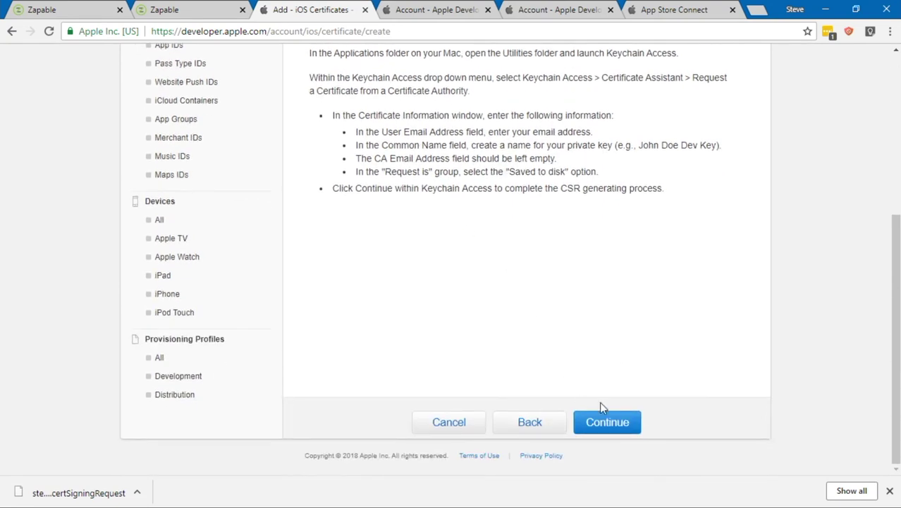
left_click(605, 421)
scroll(533, 356, "up", 1)
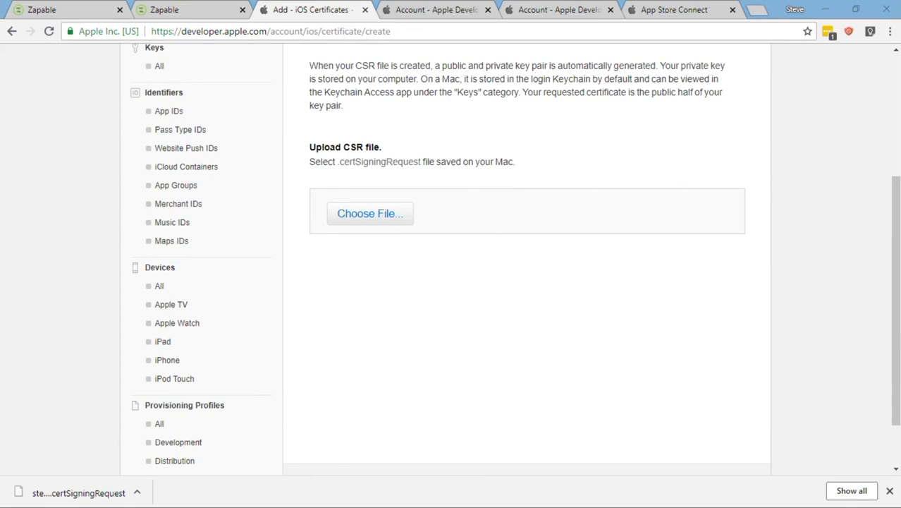
Step: Select the .certSigningRequest file from the Zapable App > Zapable folder as the CSR file and generate the iOS distribution certificate from it
left_click(363, 219)
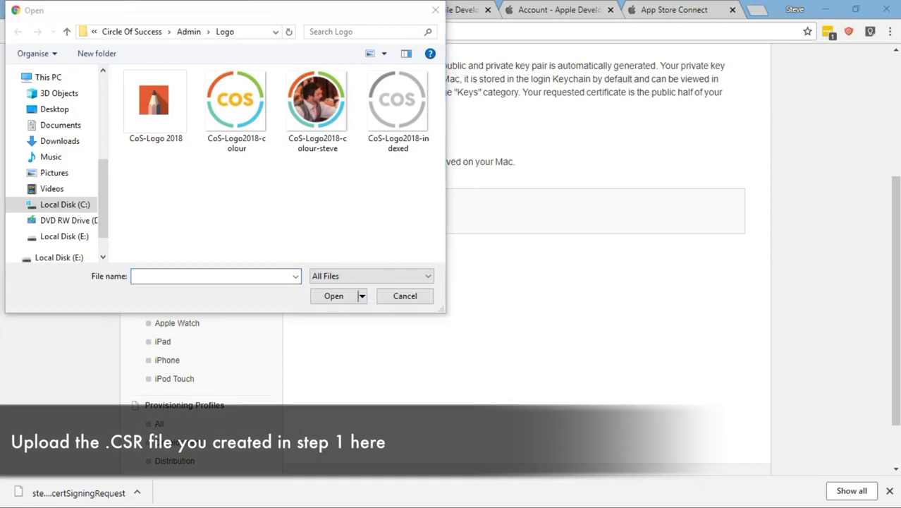
left_click(169, 276)
right_click(171, 279)
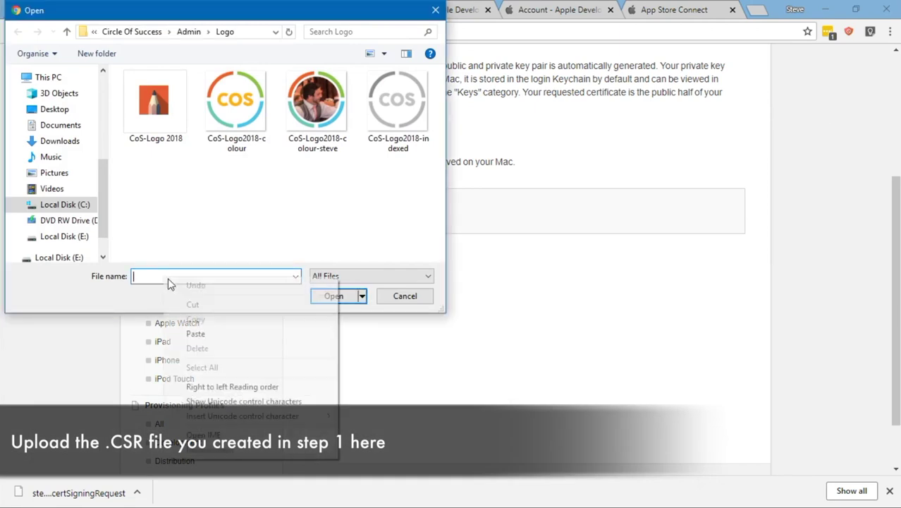
left_click(215, 334)
left_click(322, 301)
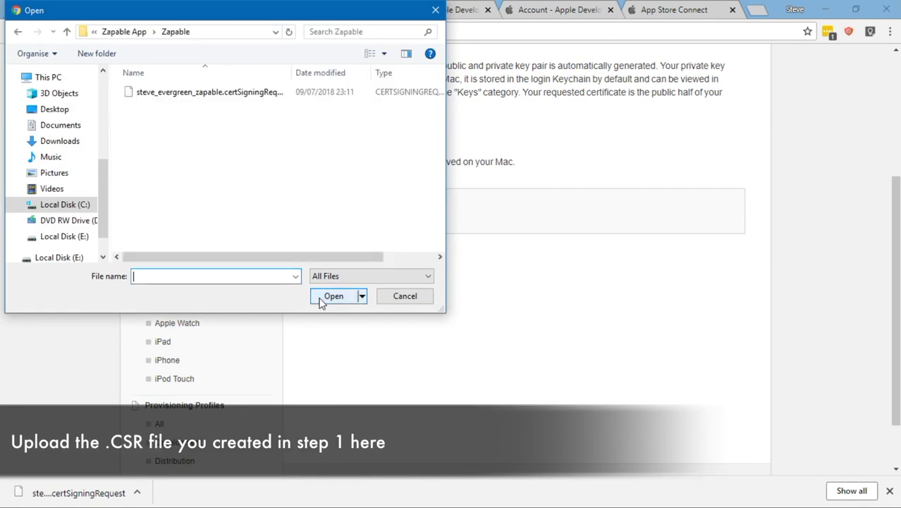
left_click(241, 93)
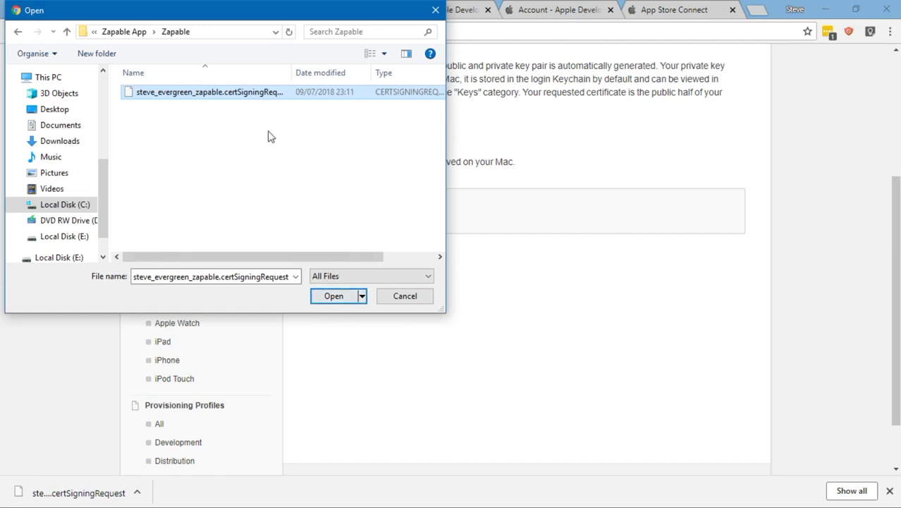
left_click(344, 303)
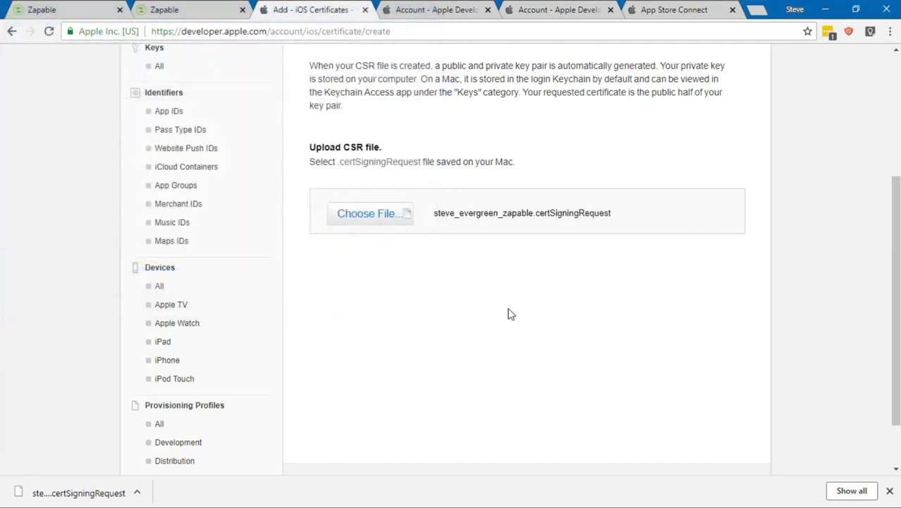
scroll(511, 300, "down", 1)
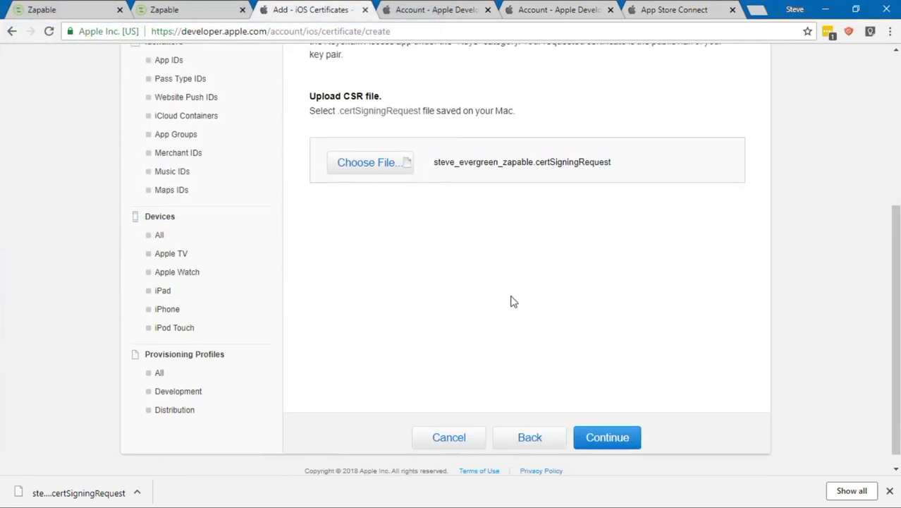
left_click(603, 425)
Step: Download the new certificate as ios_distribution.cer and finish the certificate form, returning to the iOS Certificates list
scroll(651, 311, "up", 1)
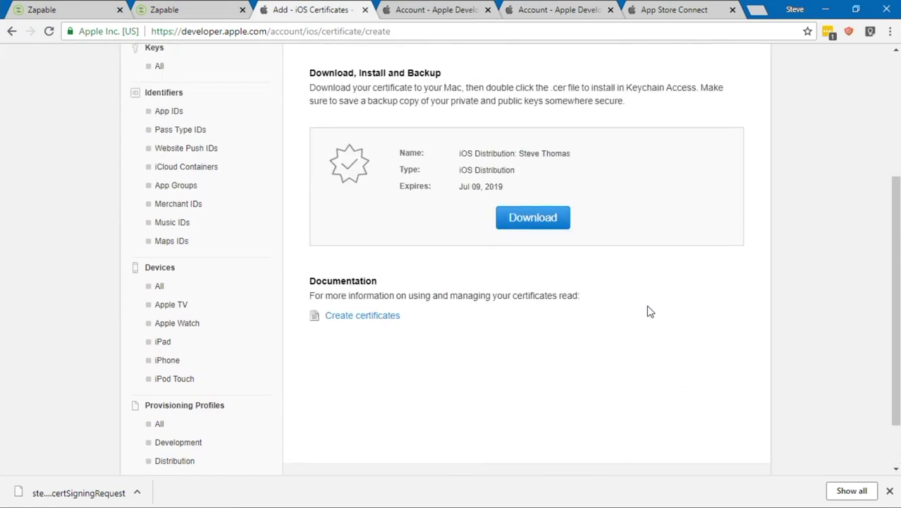
scroll(650, 311, "up", 2)
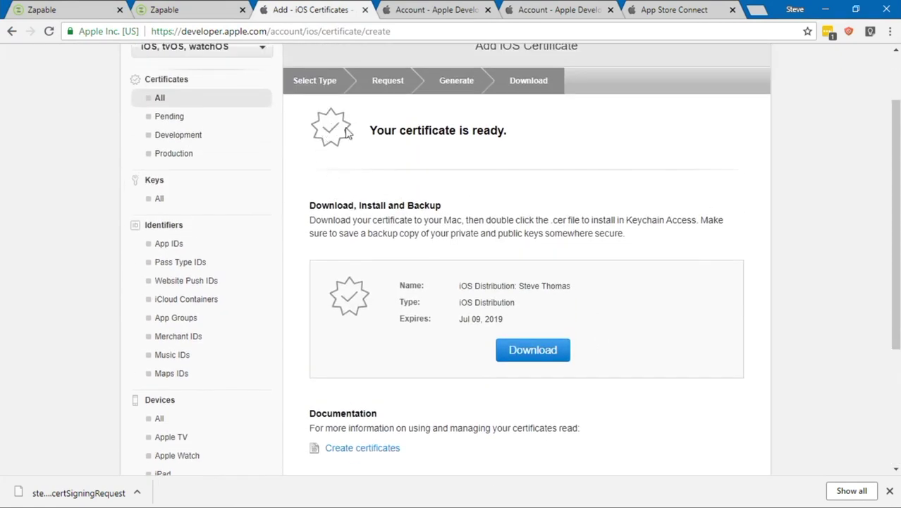
left_click_drag(371, 130, 529, 136)
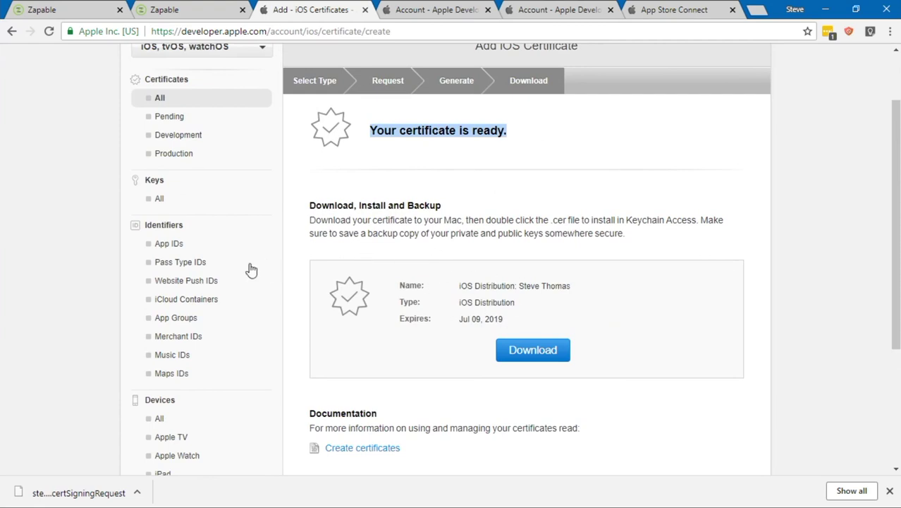
left_click(550, 361)
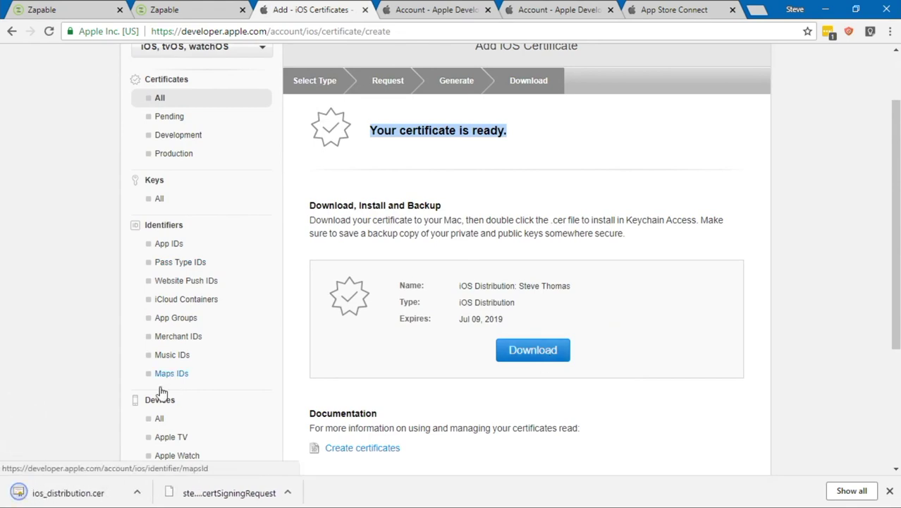
left_click(70, 493)
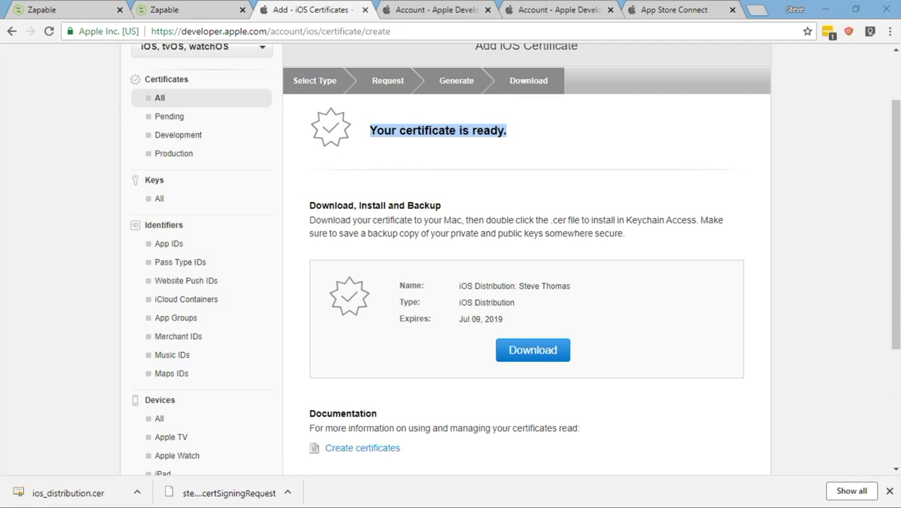
scroll(807, 236, "down", 3)
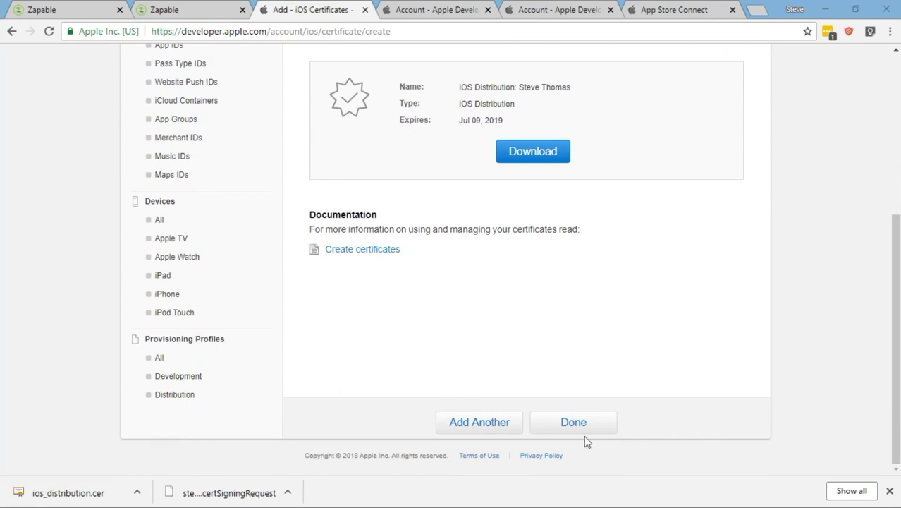
left_click(582, 429)
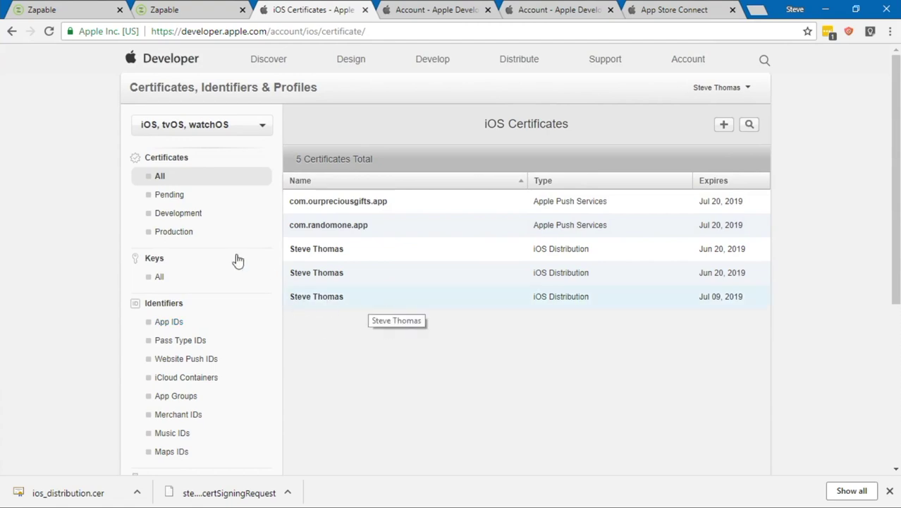
Step: Return to the Zapable wizard and upload ios_distribution.cer in section 3, Create developer certificates
left_click(177, 9)
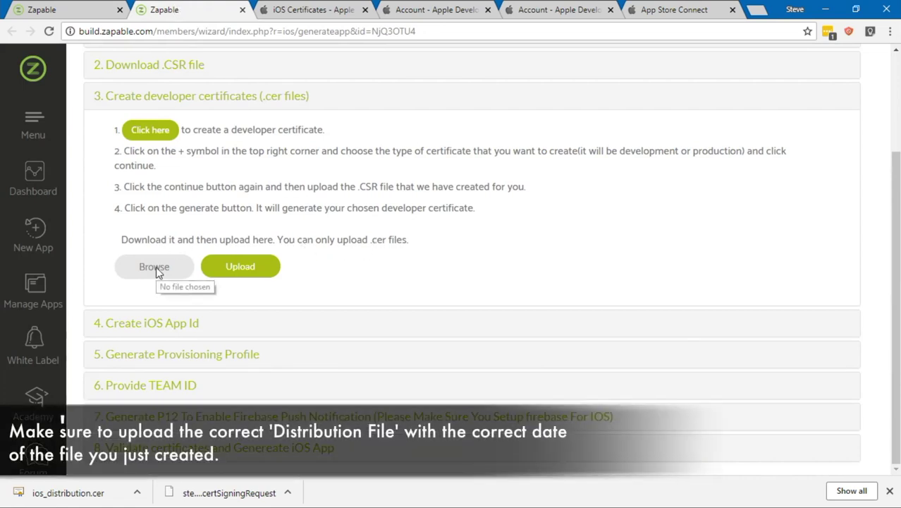
left_click(154, 267)
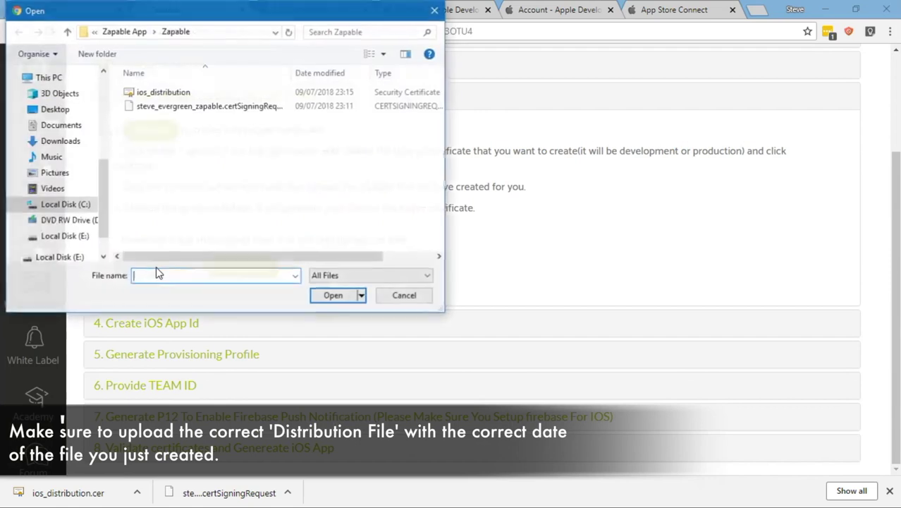
left_click(161, 91)
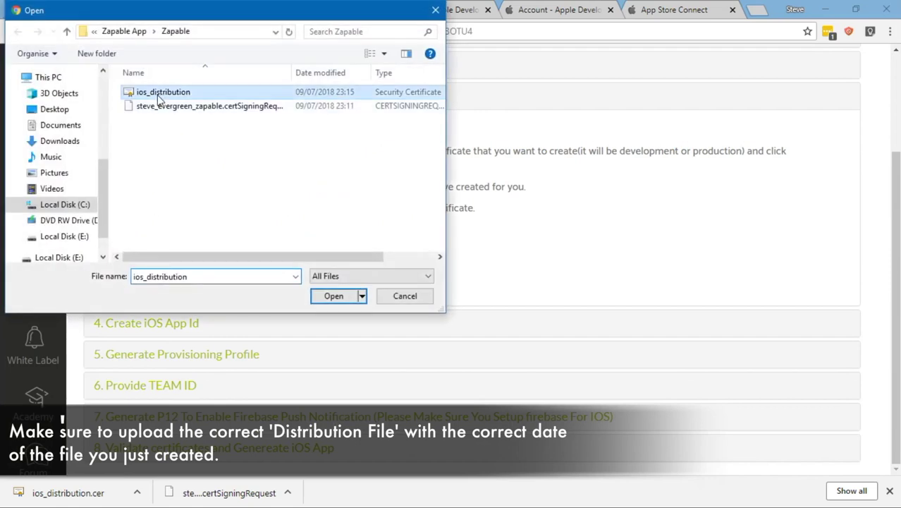
left_click(341, 299)
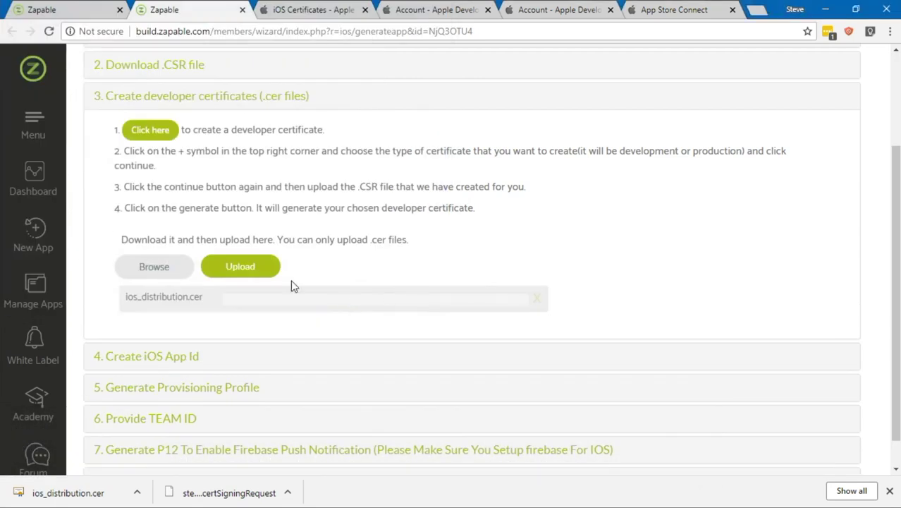
left_click(271, 274)
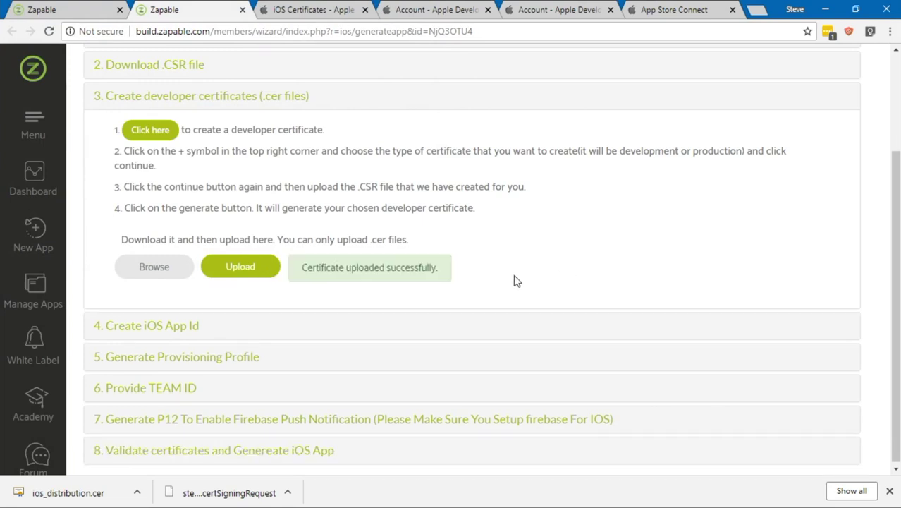